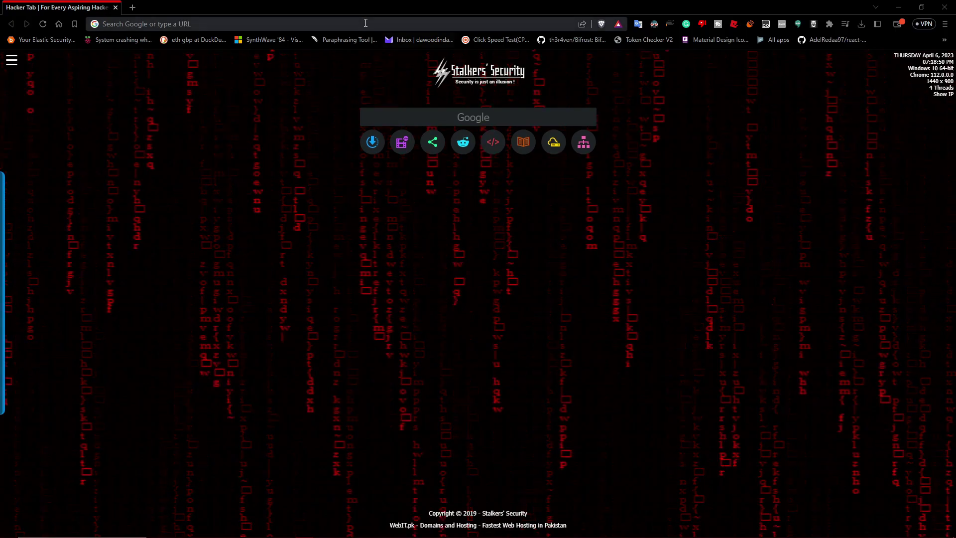
Go to rainmeter.net in Brave and save the Rainmeter-4.5.17.exe installer to the Desktop.
click(366, 23)
text(rainmeter.net)
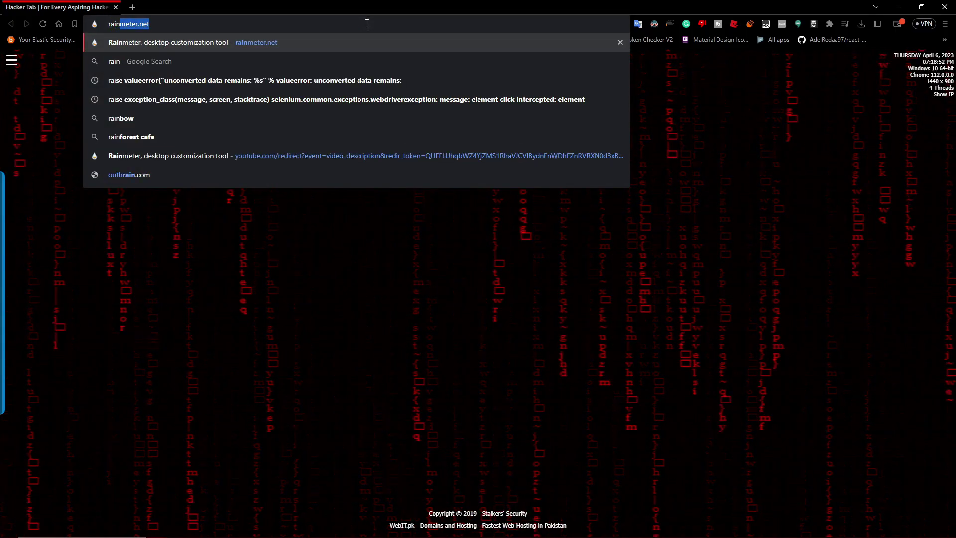
key(Return)
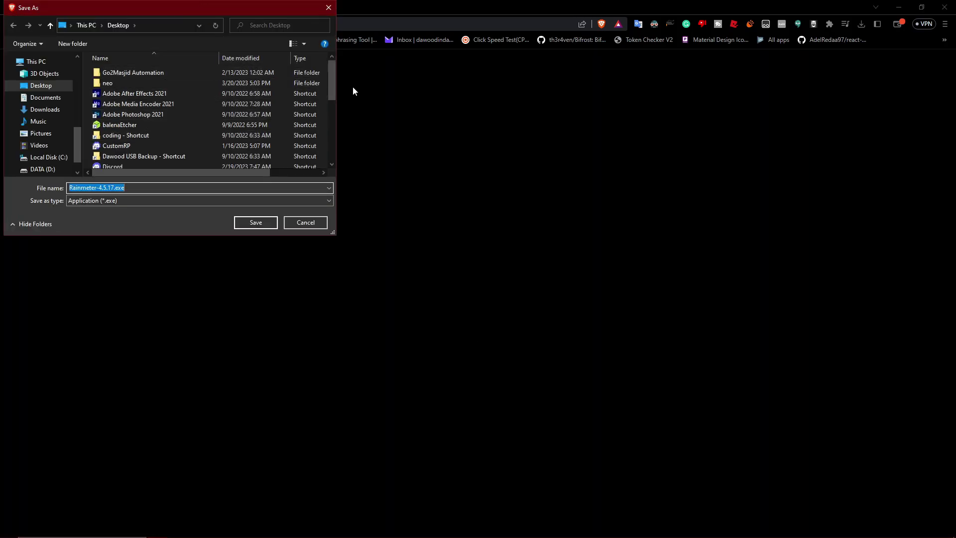
key(Return)
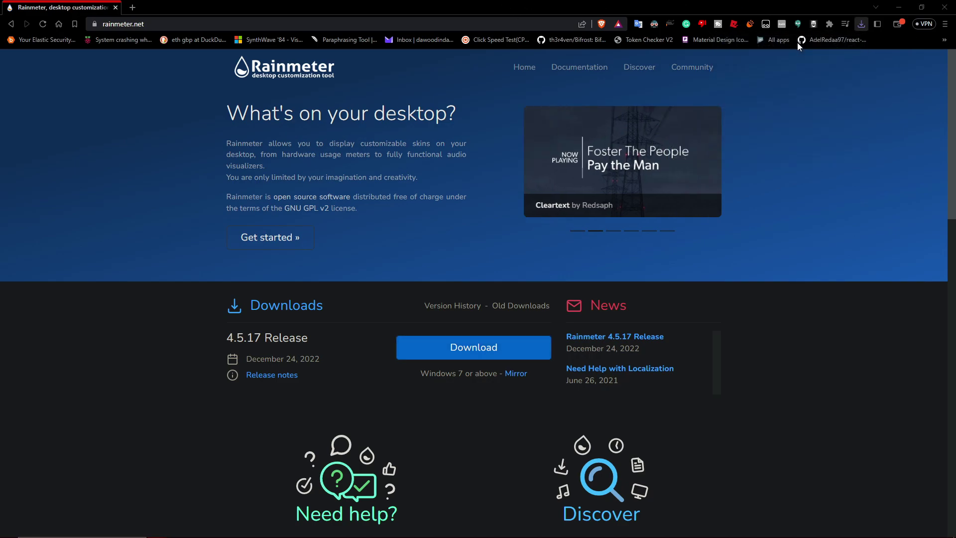
Install Rainmeter in English as a standard 64-bit install into C:\Program Files\Rainmeter.
click(898, 7)
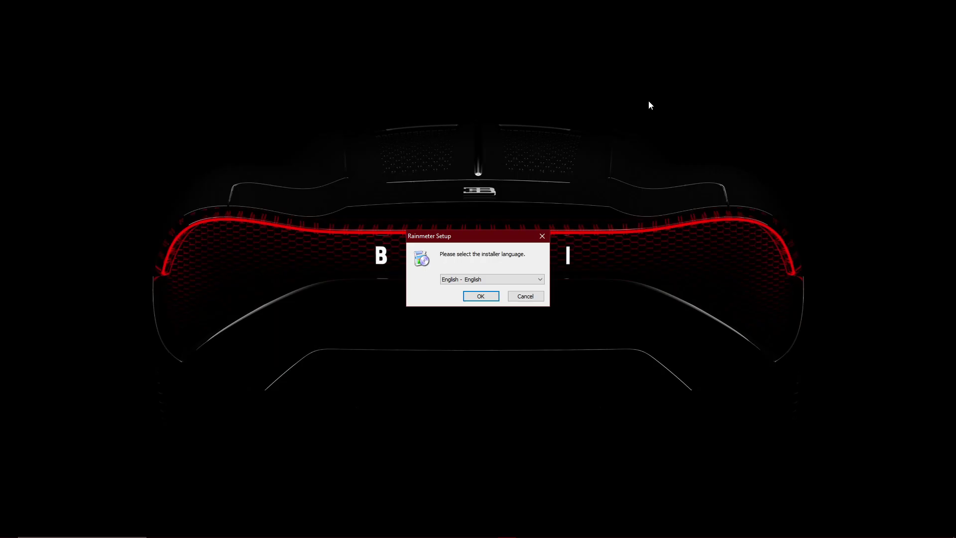
click(479, 295)
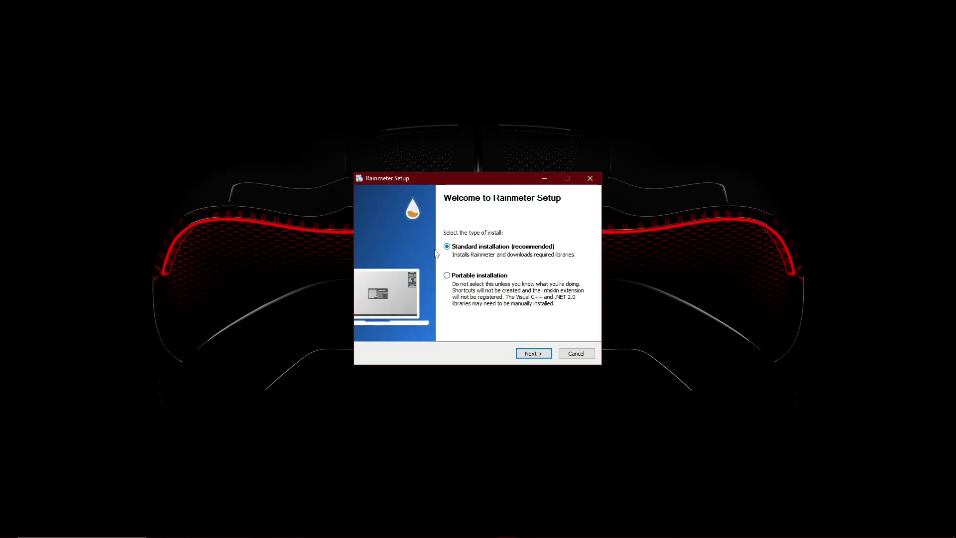
click(533, 356)
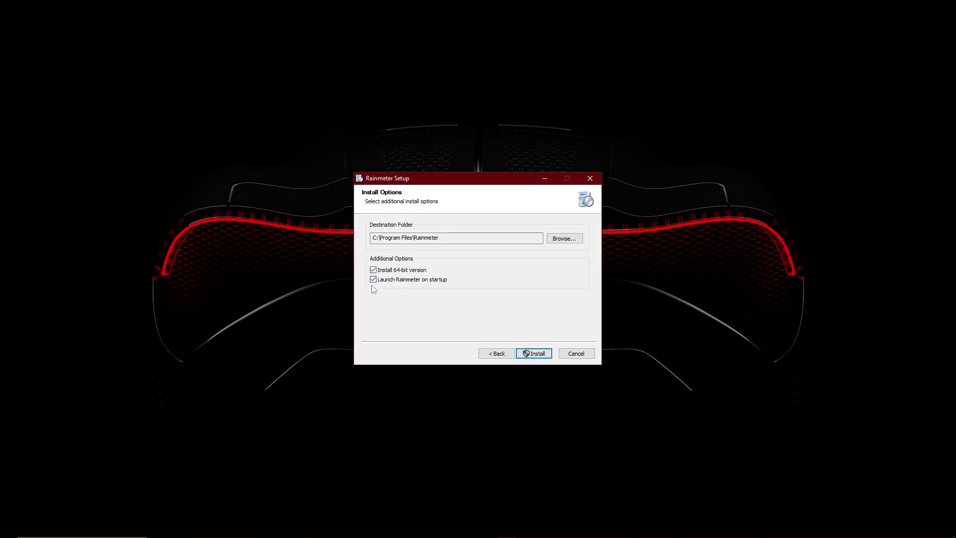
click(544, 355)
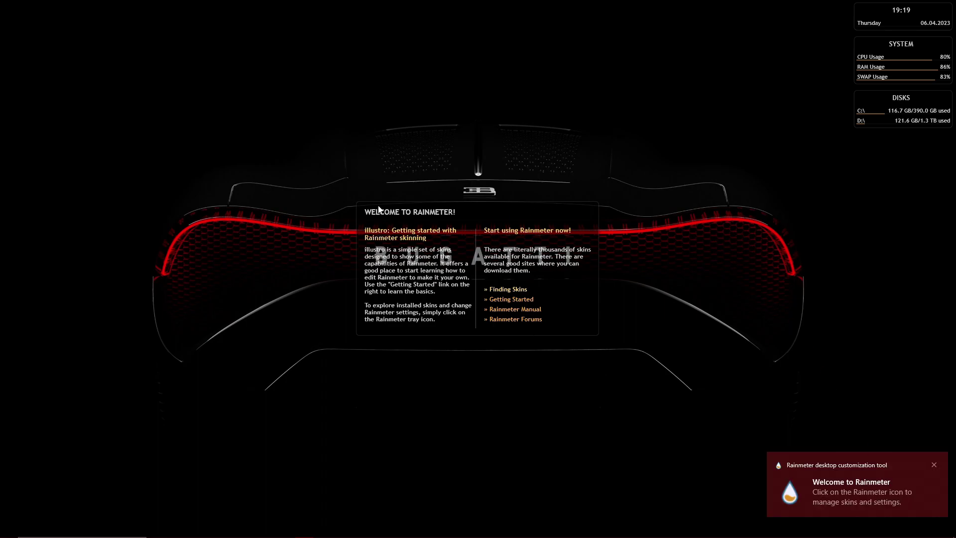
Unload the Welcome, Clock and System skins so only Disks remains.
right_click(470, 214)
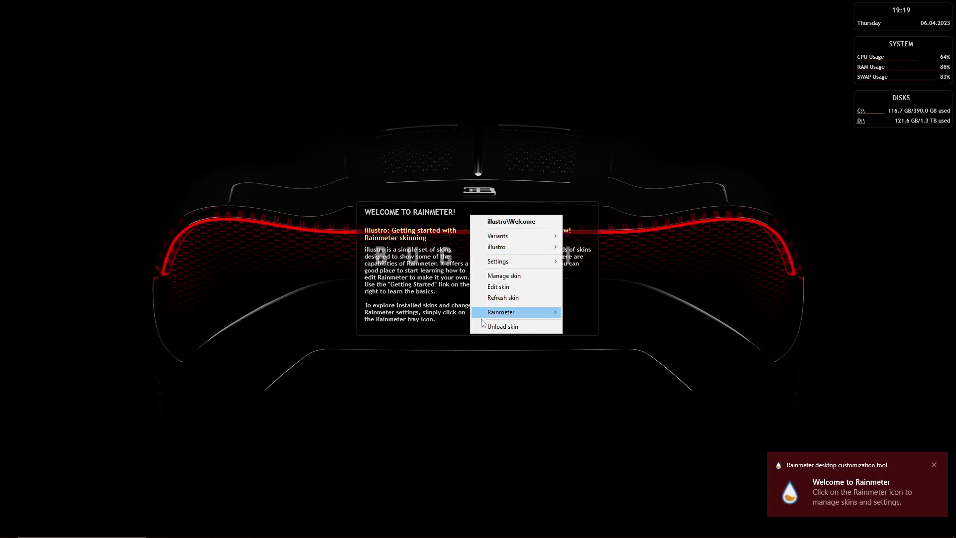
click(490, 327)
right_click(890, 26)
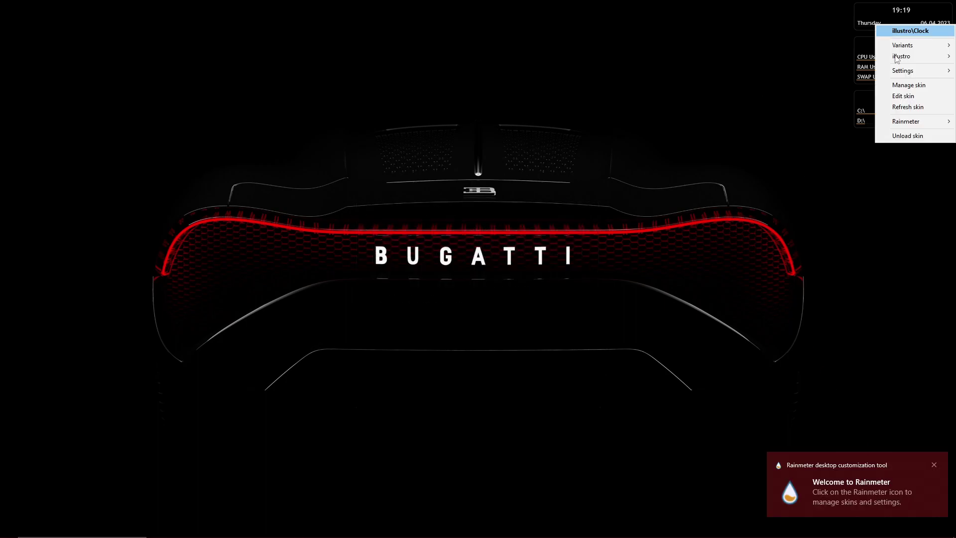
click(901, 135)
right_click(876, 58)
click(901, 168)
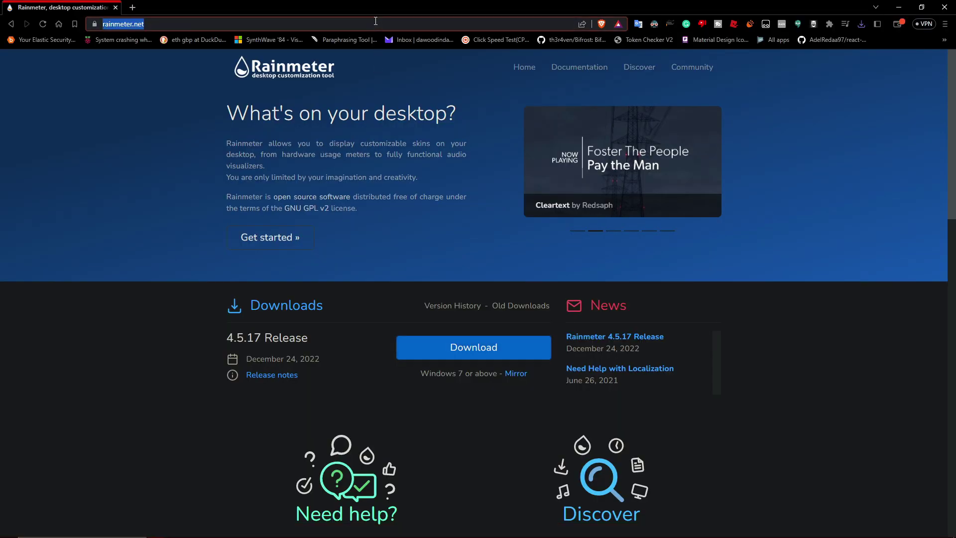
Search the web for jaxcore and open the JaxCore for Windows site.
text(jaxcore)
key(Return)
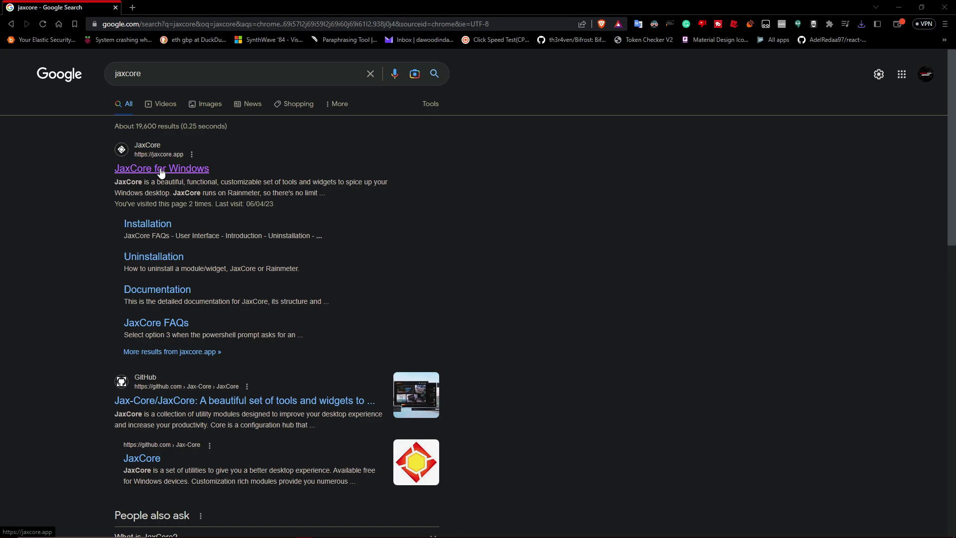
click(175, 169)
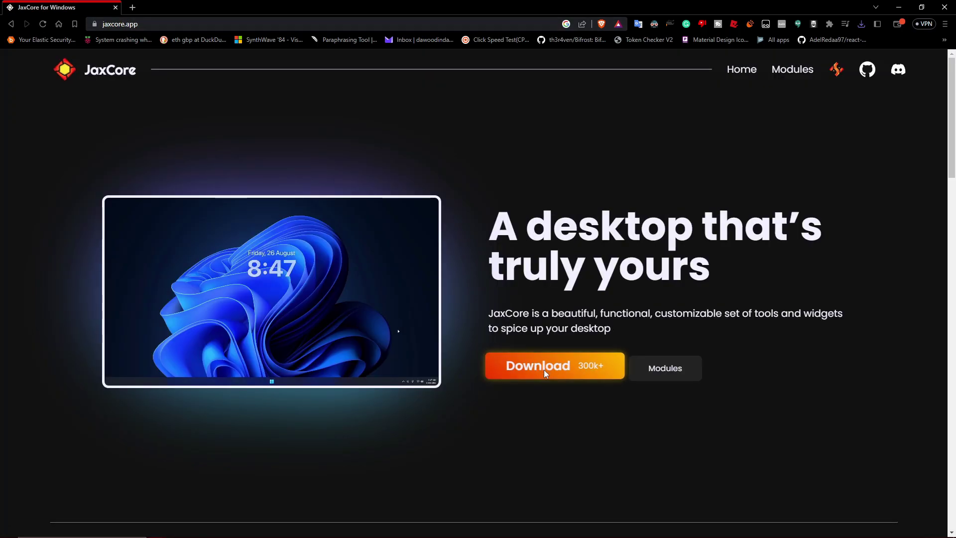
Download JaxCoreSetup.bat and run it from the recent downloads list.
click(542, 368)
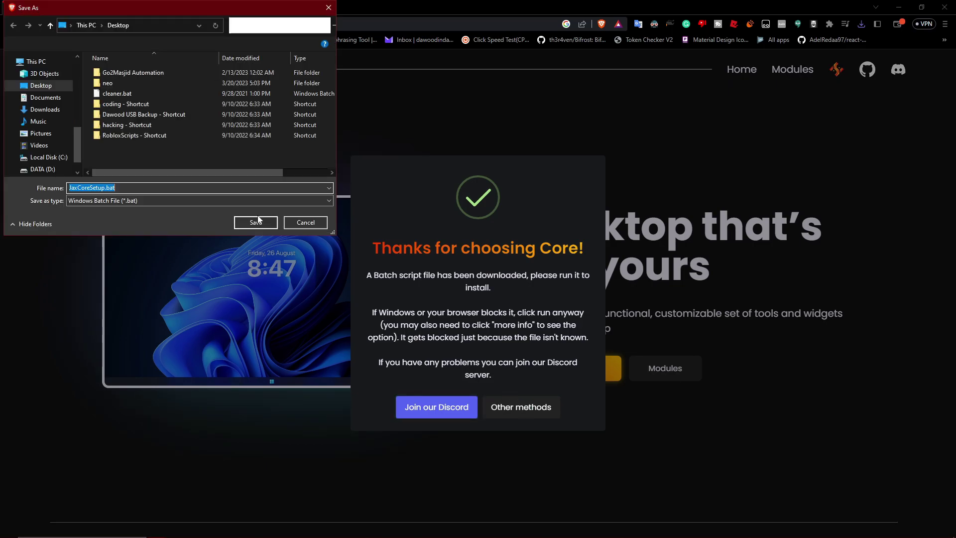
click(256, 222)
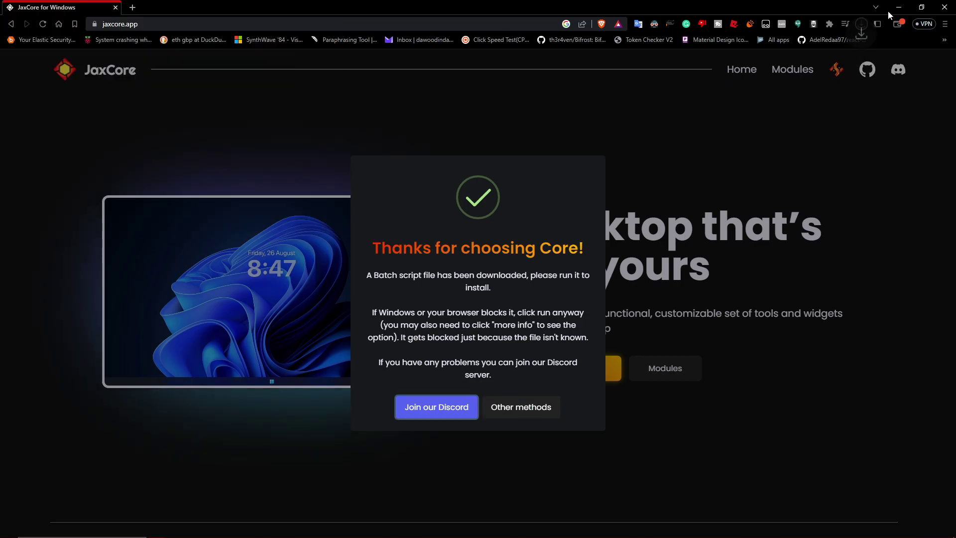
click(861, 24)
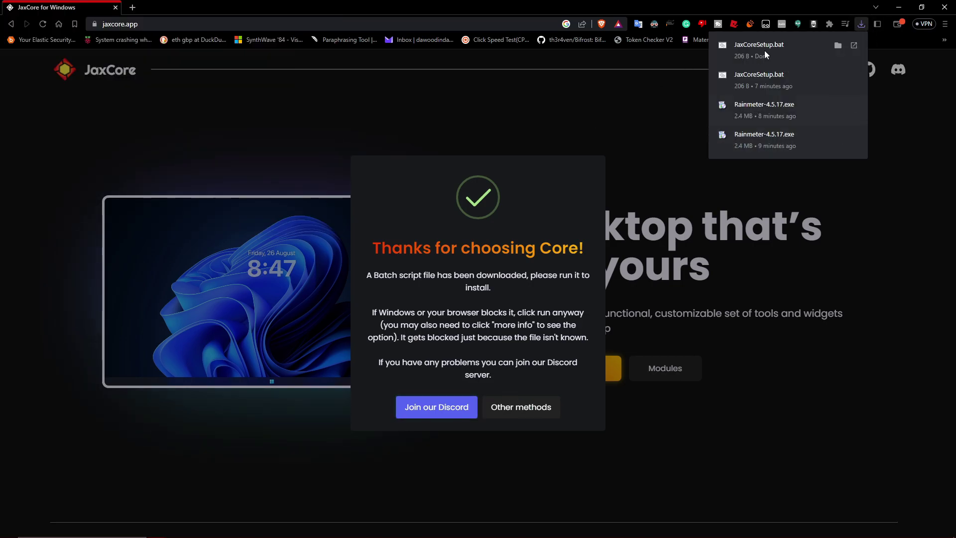
click(763, 50)
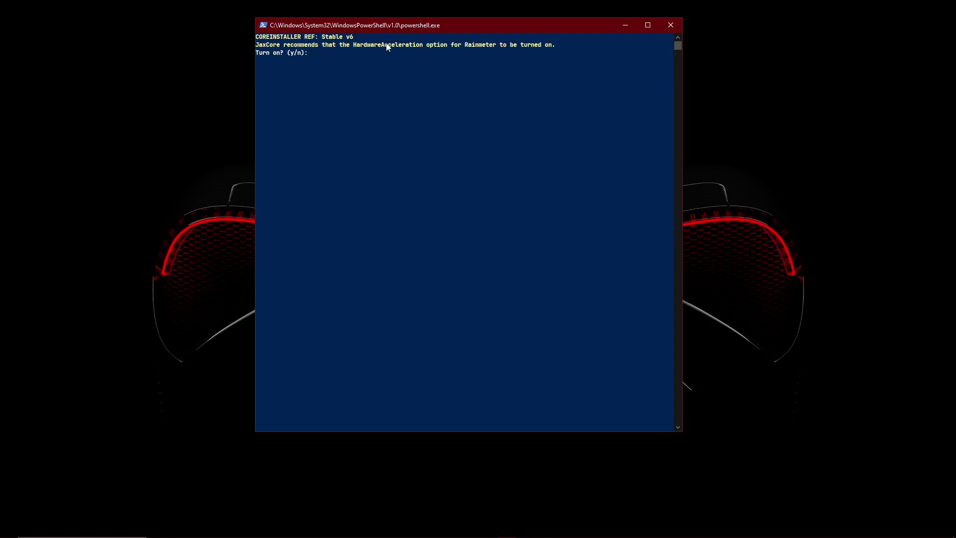
Answer y at the PowerShell prompt to turn on Rainmeter hardware acceleration.
click(387, 52)
key(Escape)
text(y)
key(Return)
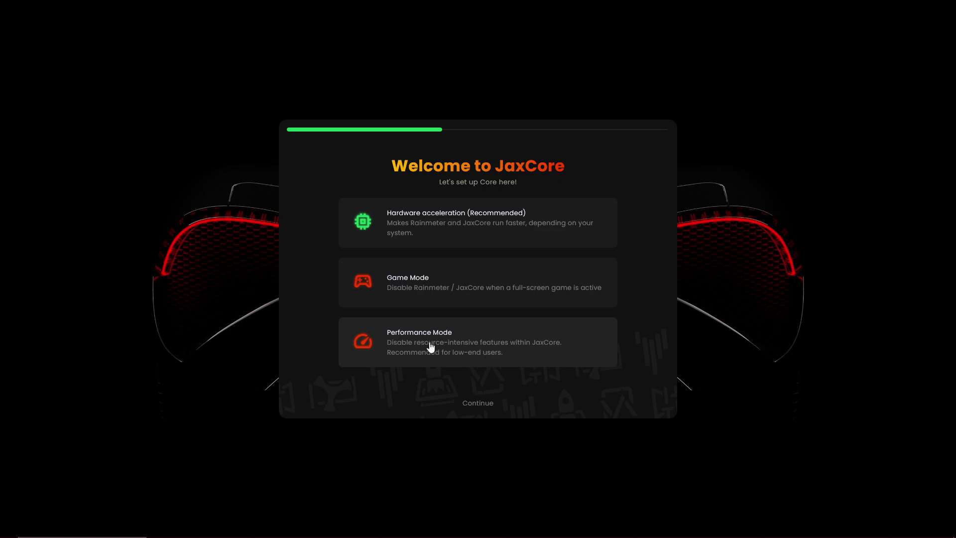
Turn on Performance Mode in the first-run setup and continue.
click(386, 348)
click(485, 405)
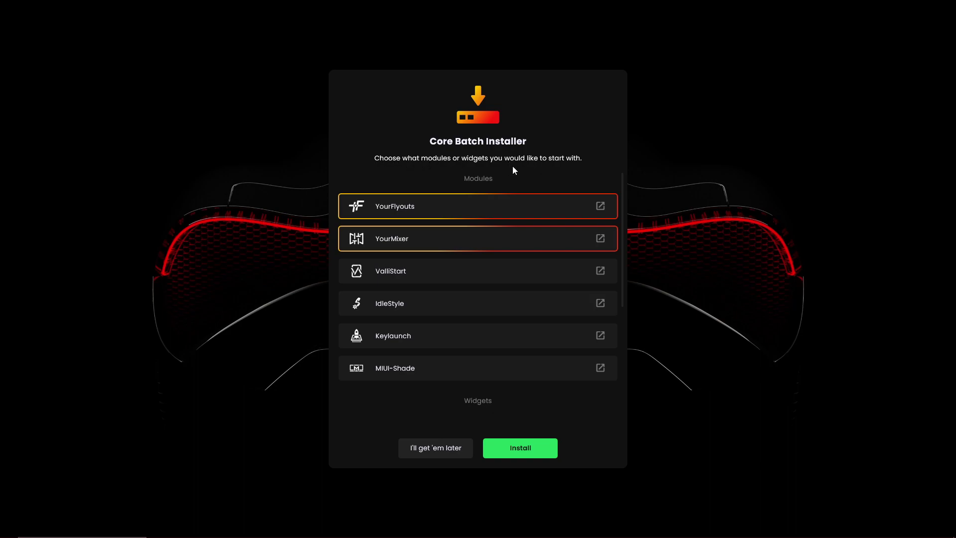
Add IdleStyle, ValliStart, Keylaunch and MIUI-Shade to YourFlyouts and YourMixer and install all six.
click(392, 309)
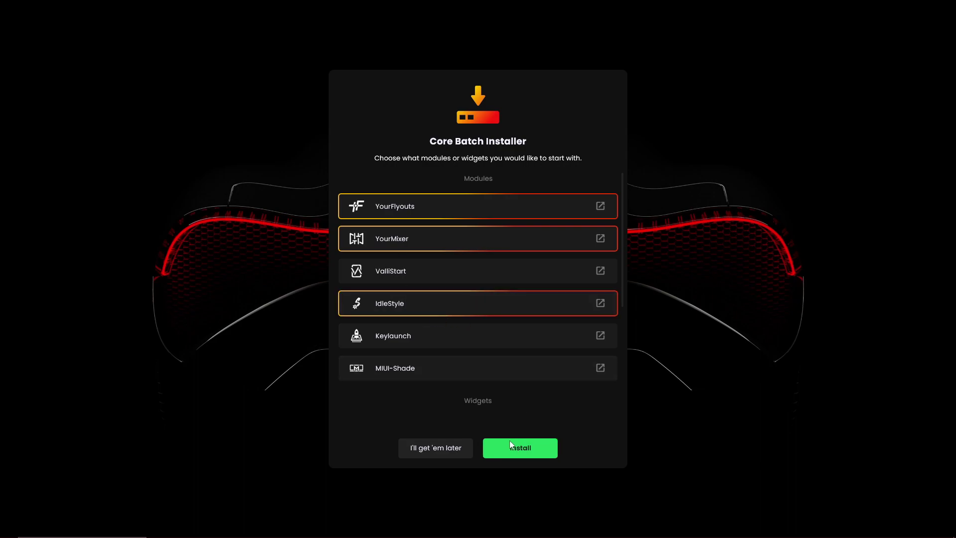
click(416, 281)
click(412, 344)
click(420, 368)
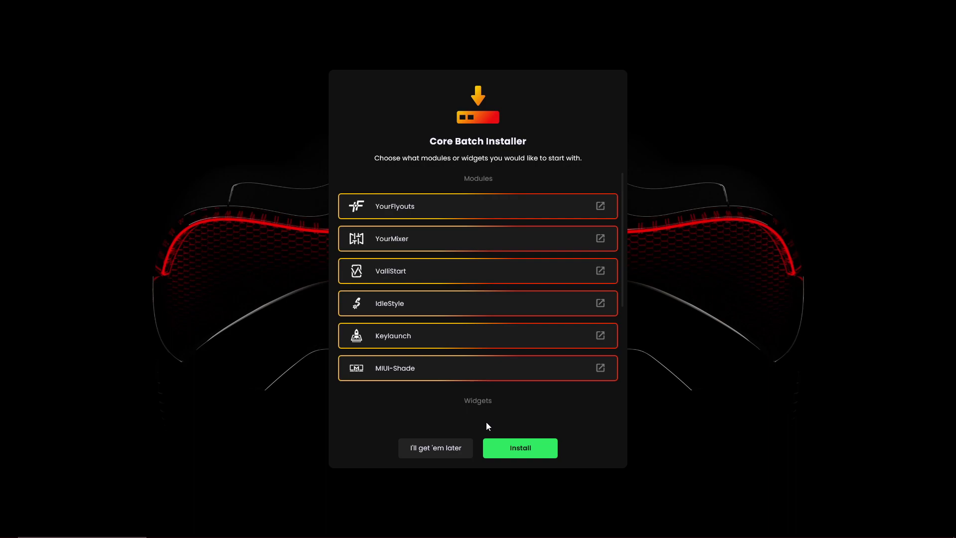
click(517, 454)
click(532, 451)
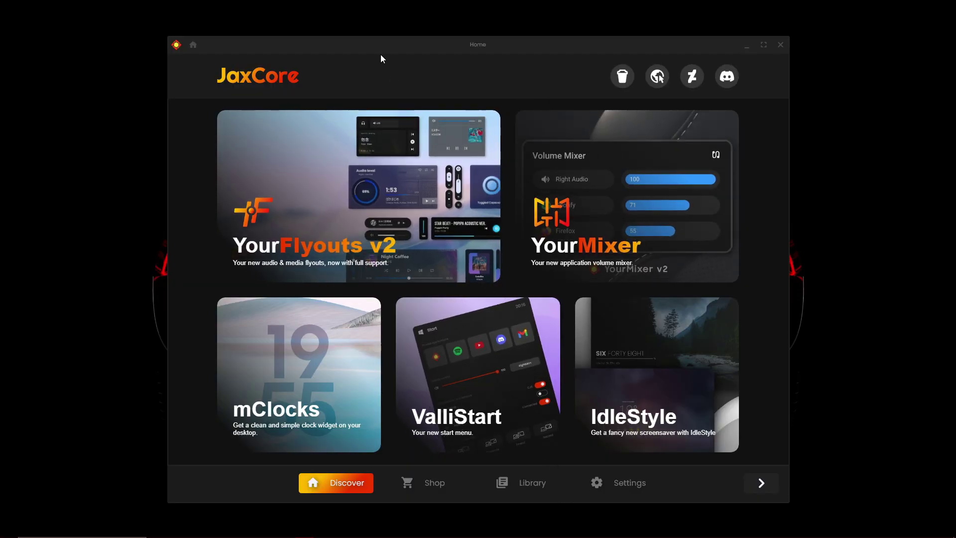
Move the JaxCore window to the upper left of the screen.
drag(378, 50, 284, 30)
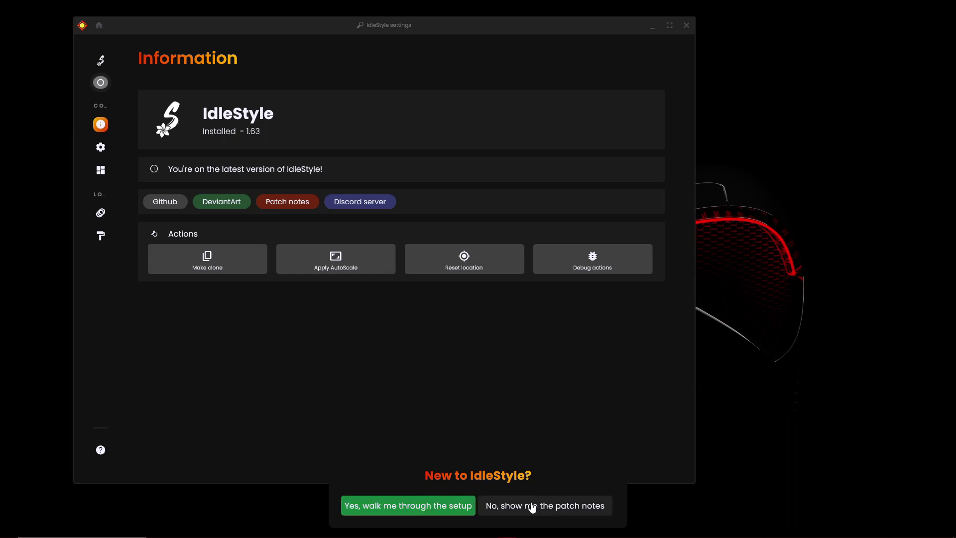
Dismiss the patch notes, switch IdleStyle to active, and allow Rainmeter through the firewall.
click(535, 511)
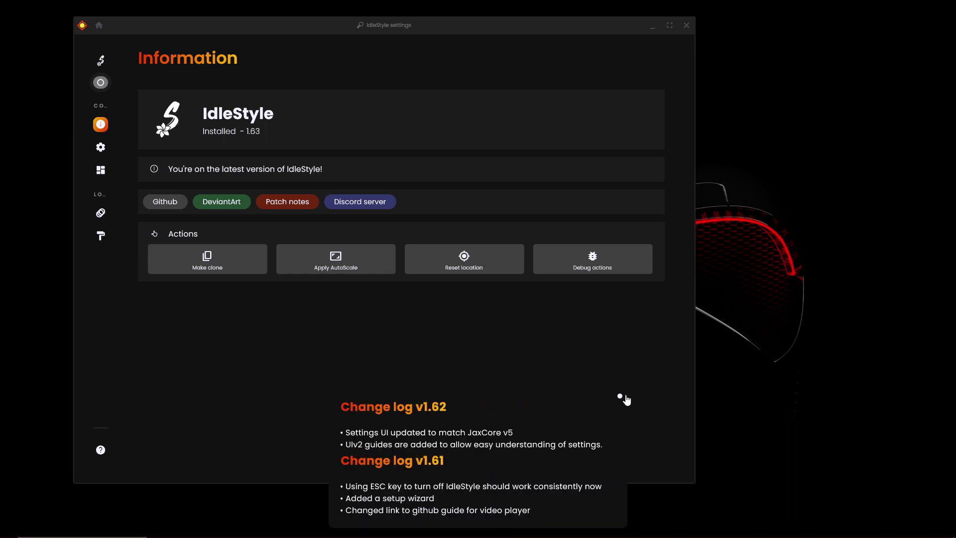
click(624, 398)
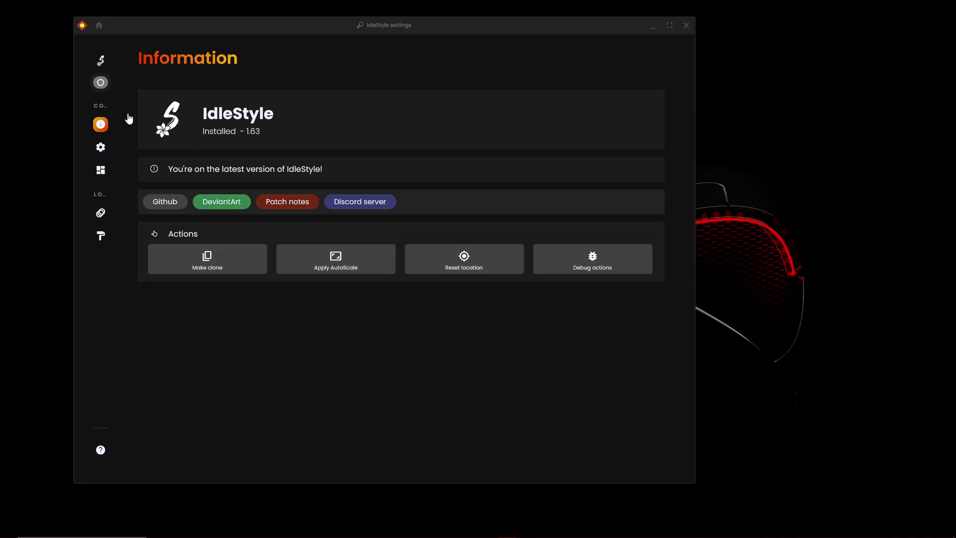
mouse_move(121, 88)
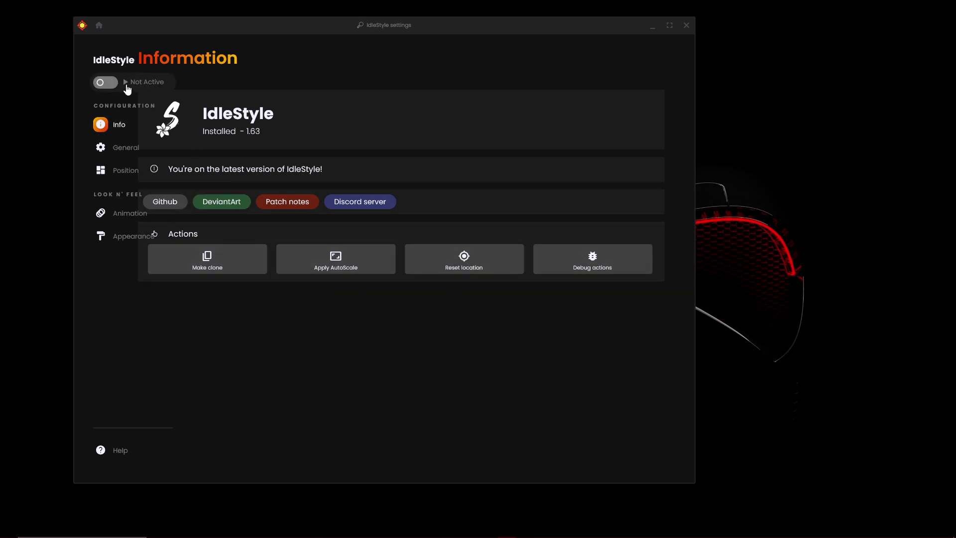
click(106, 84)
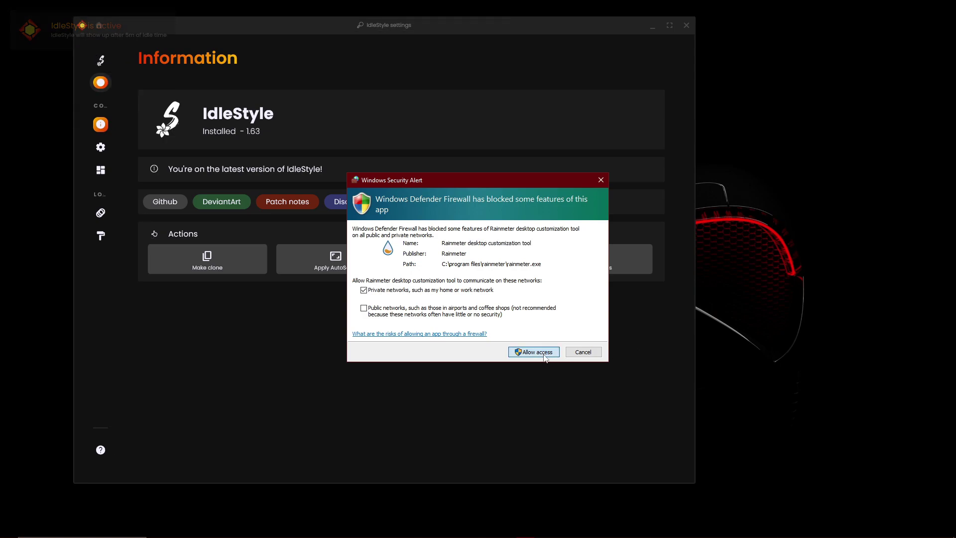
click(547, 354)
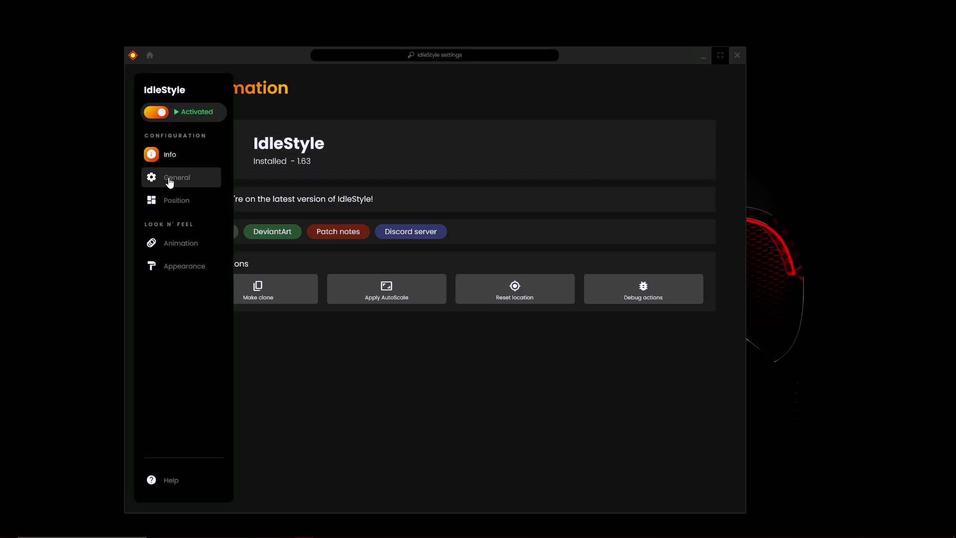
Show IdleStyle's General page with the Win P pause and Win k activation hotkeys.
click(169, 180)
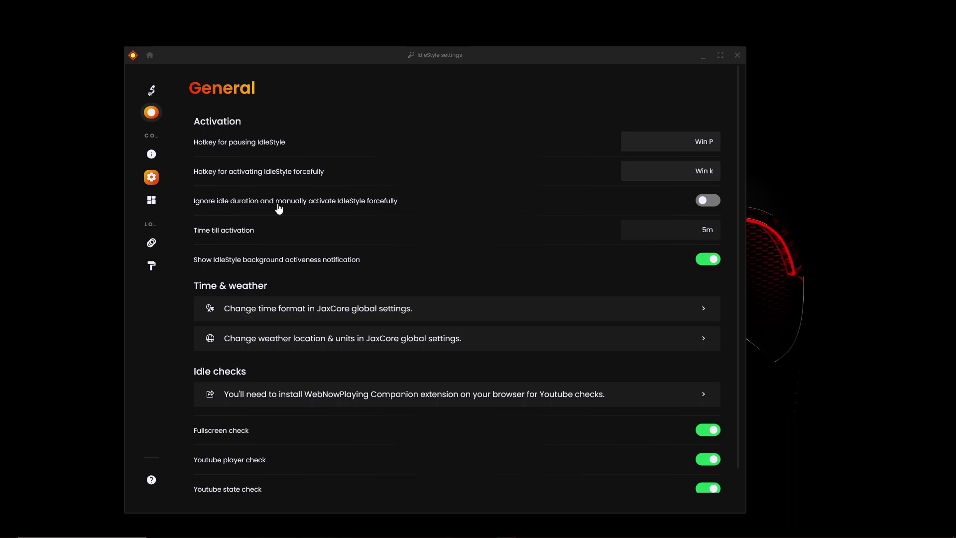
mouse_move(174, 242)
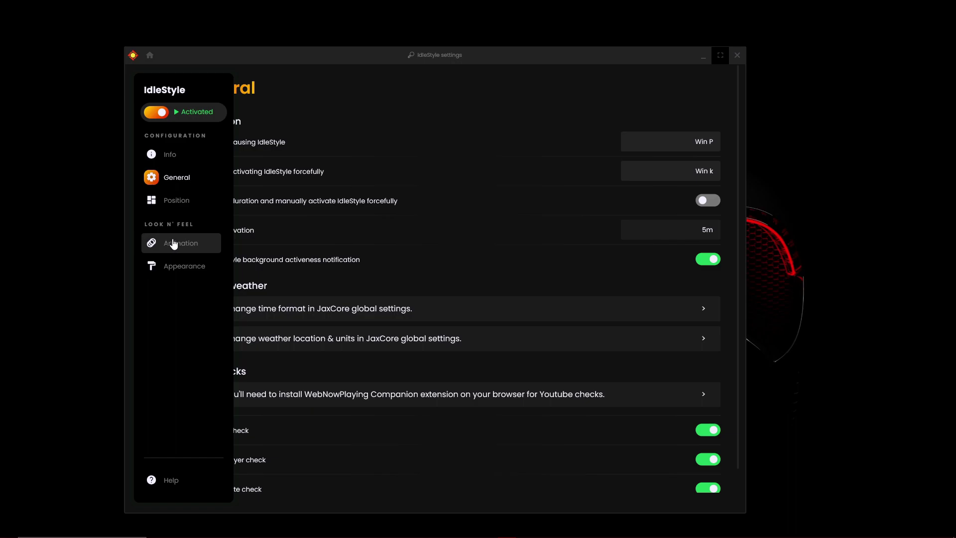
Pick the tilted 09:06 PM clock animation layout for IdleStyle and view its Appearance settings.
click(185, 243)
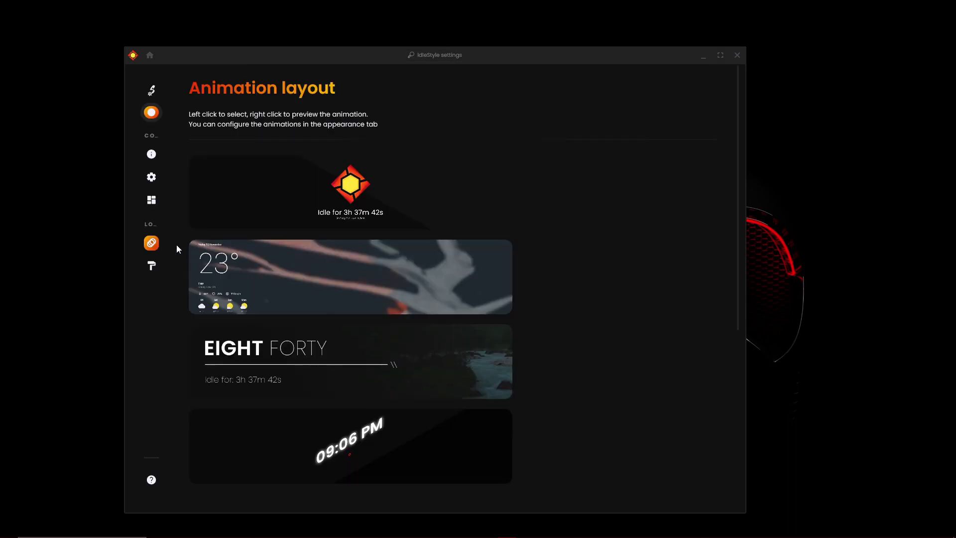
scroll(380, 239, down, 1)
scroll(453, 291, down, 1)
scroll(453, 291, down, 4)
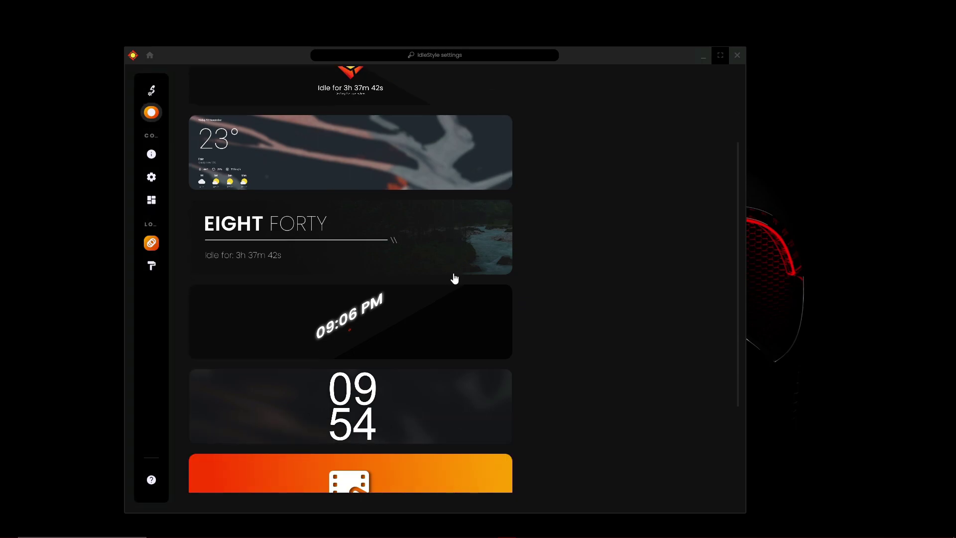
scroll(503, 270, up, 4)
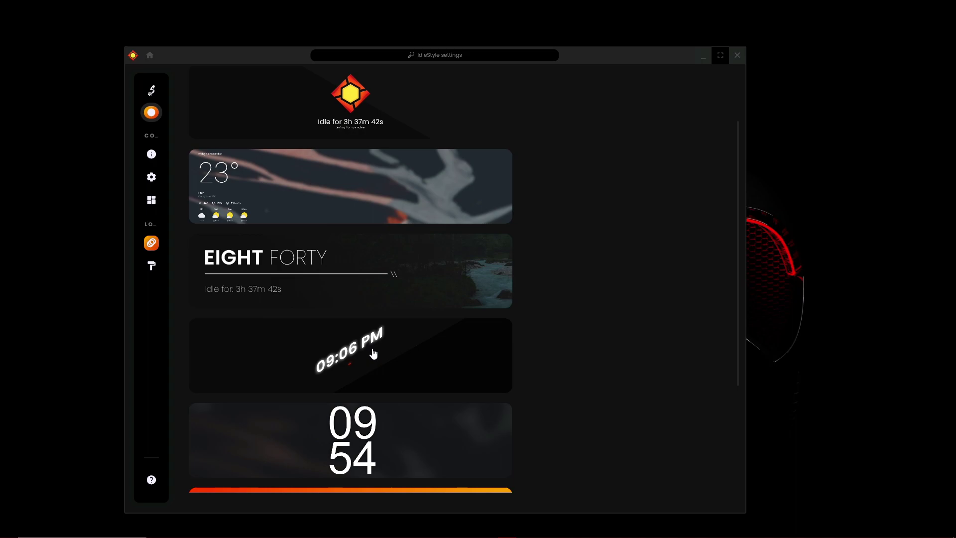
click(421, 342)
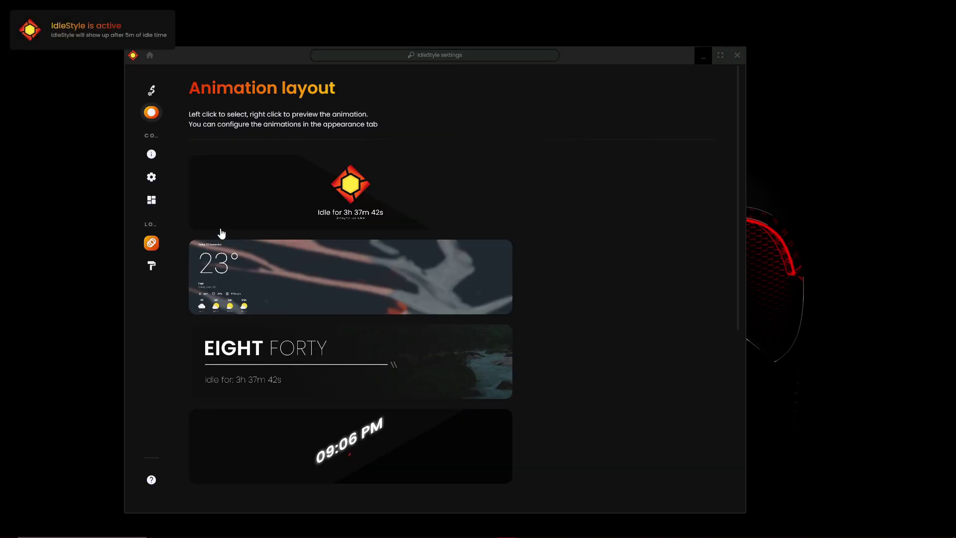
click(151, 267)
mouse_move(154, 270)
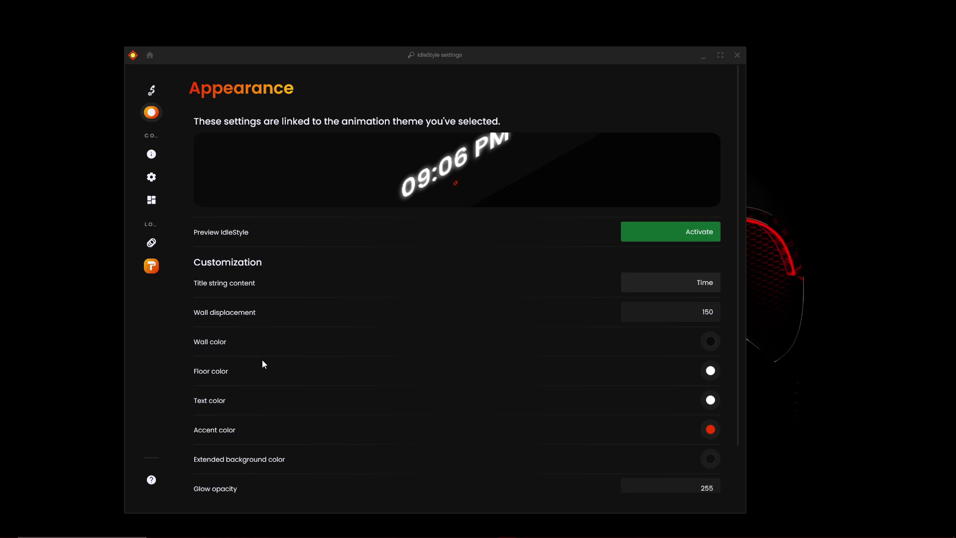
Scroll through the 09:06 PM layout's Appearance customization options.
scroll(269, 364, down, 1)
scroll(413, 367, down, 1)
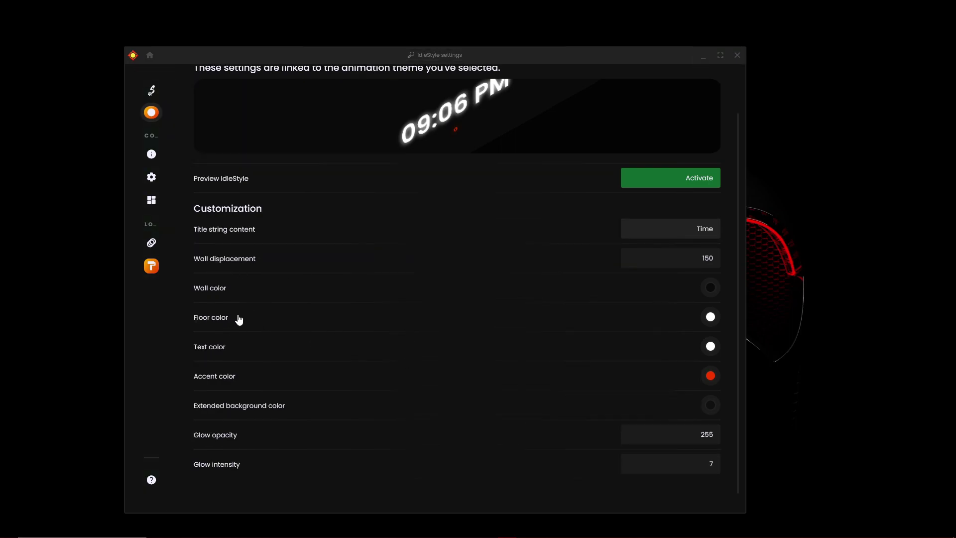
scroll(357, 284, up, 2)
mouse_move(132, 250)
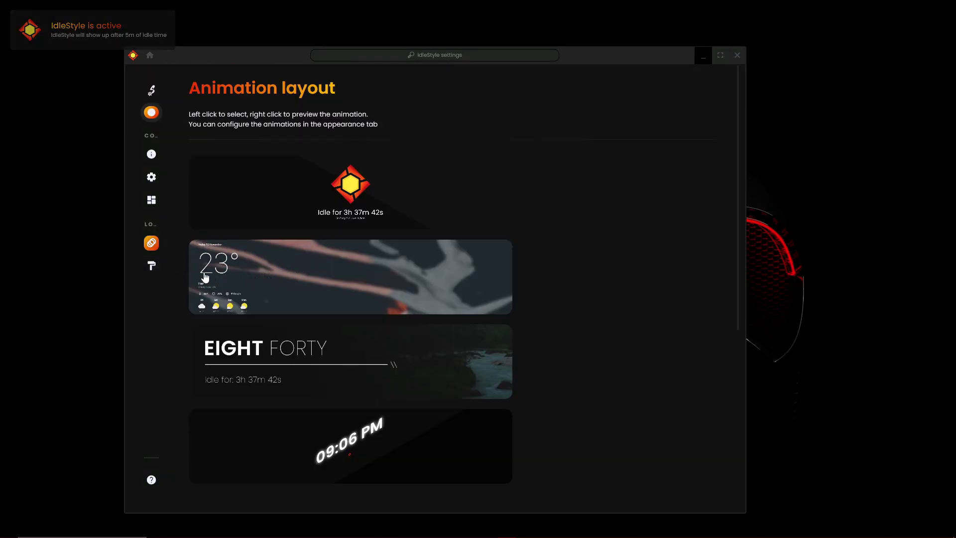
Preview the weather screensaver full-screen, showing 21° and Partly Cloudy, then dismiss it.
click(161, 269)
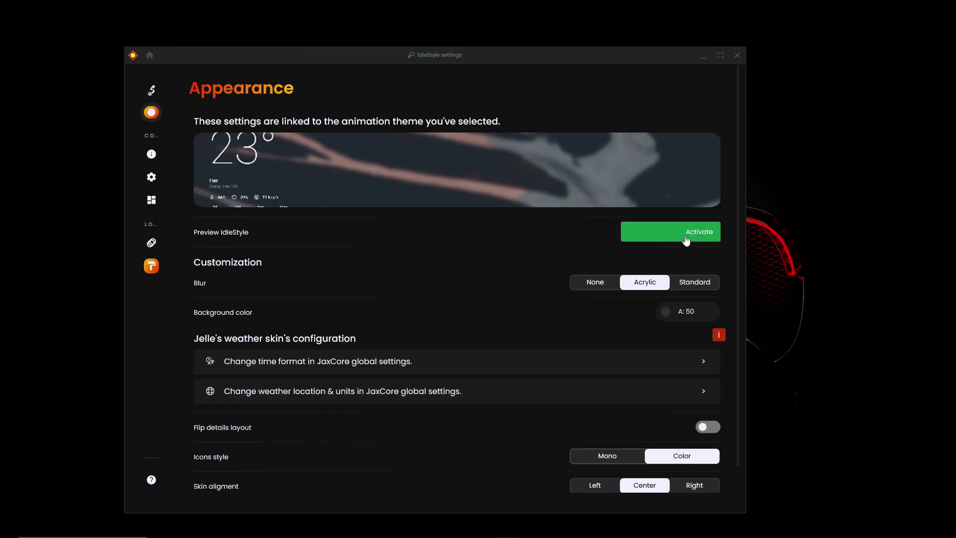
click(686, 238)
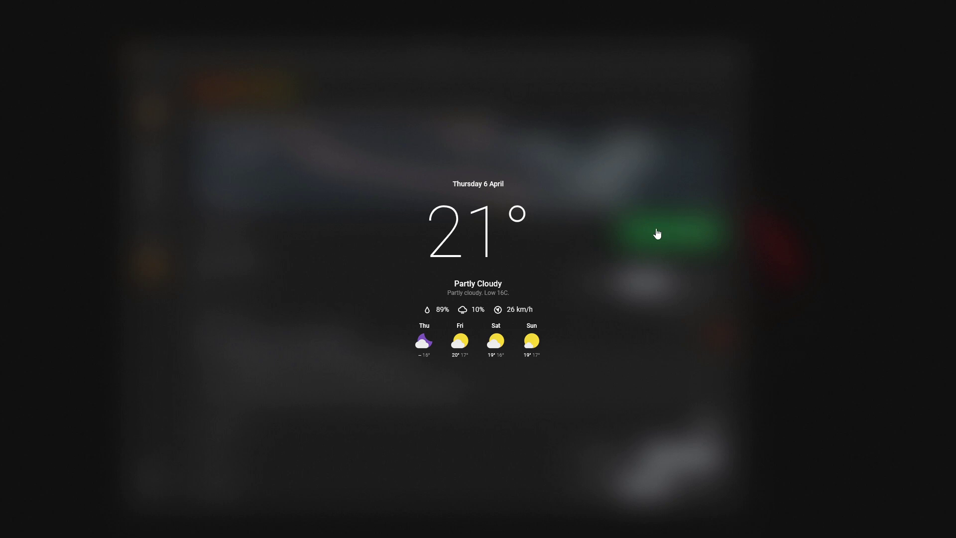
click(649, 198)
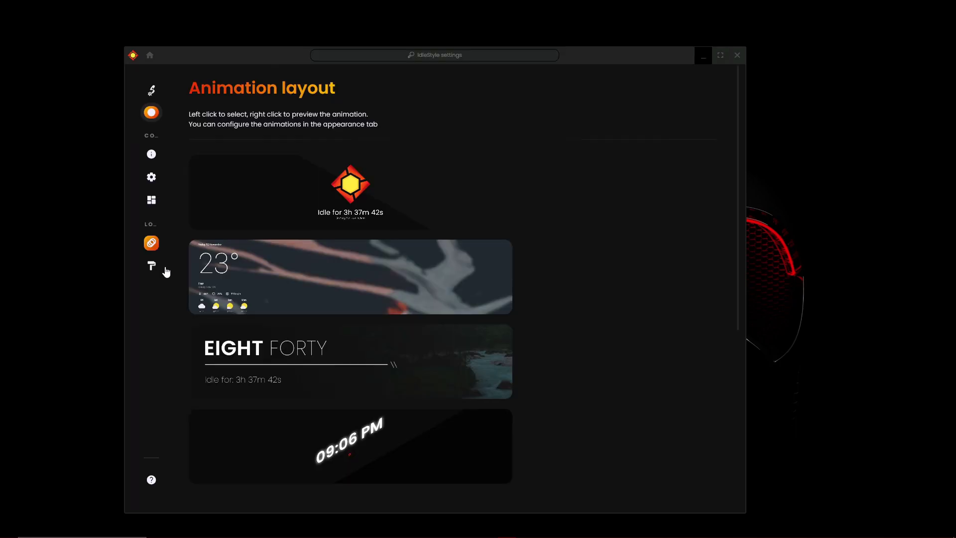
Preview the Eight Forty screensaver with its wallpaper, then go to IdleStyle's Position settings.
click(166, 272)
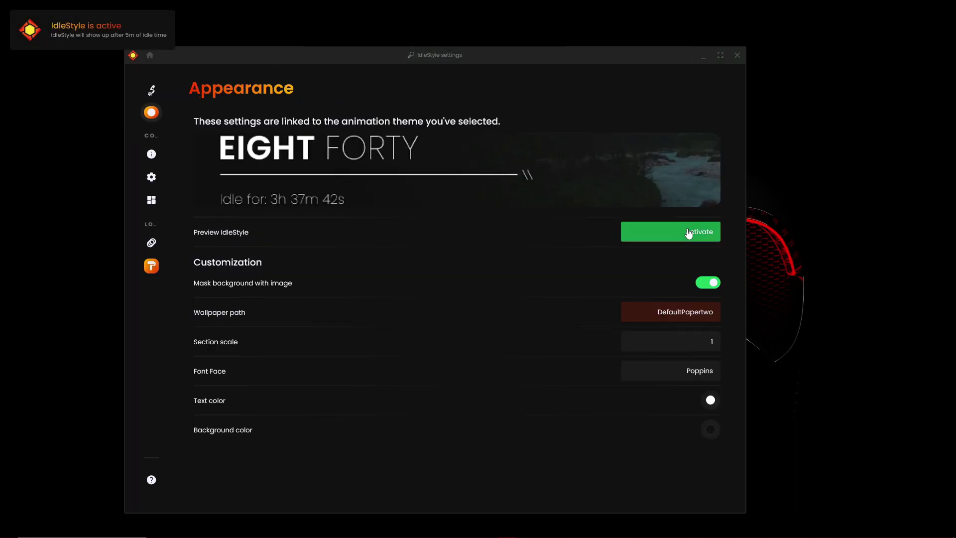
click(688, 233)
click(274, 271)
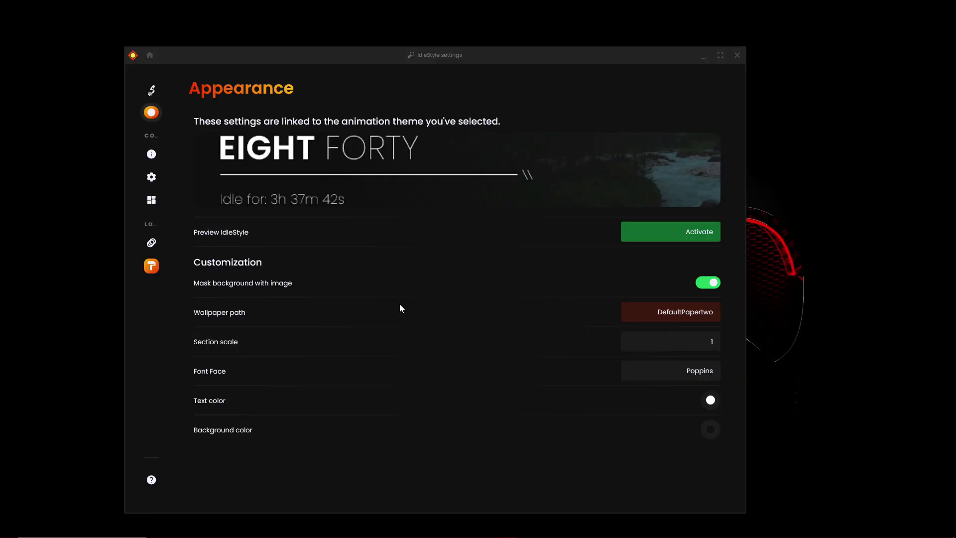
mouse_move(154, 165)
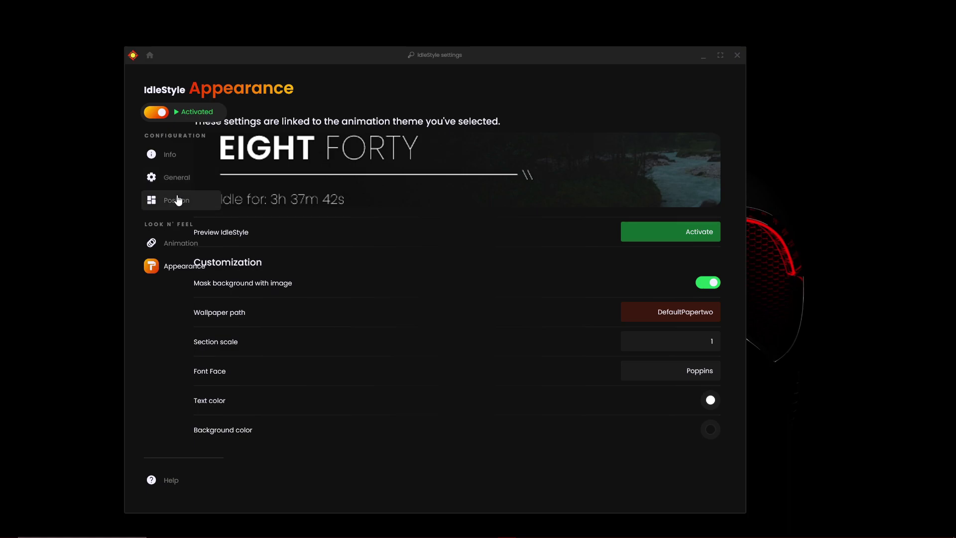
click(178, 200)
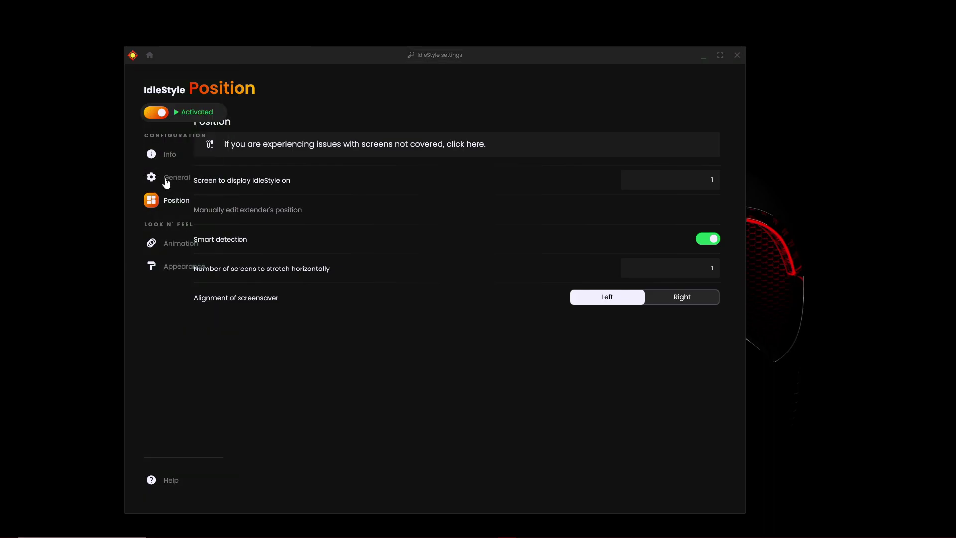
Go to IdleStyle's General settings page with activation time and idle checks.
click(164, 180)
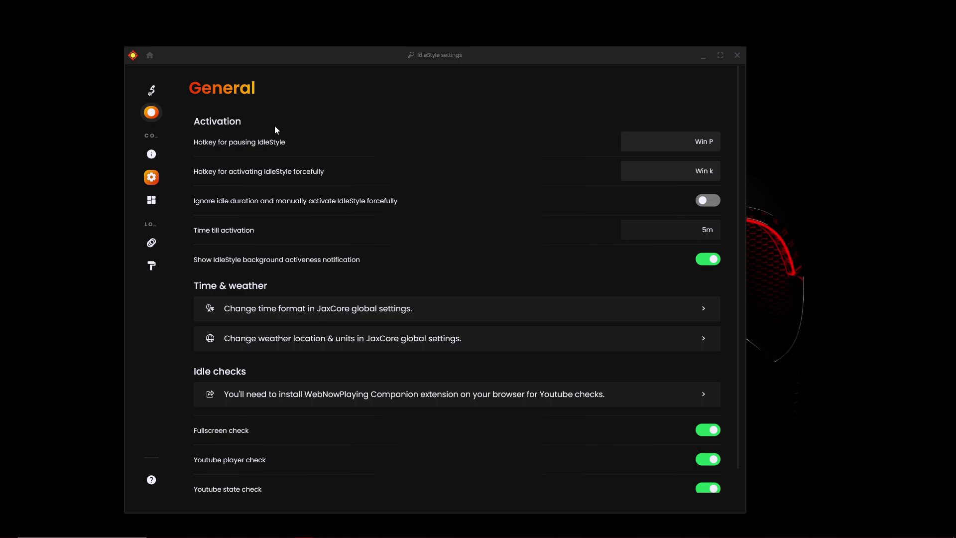
Reposition the window and select the 5m Time till activation value, then return to Appearance.
drag(286, 62, 258, 43)
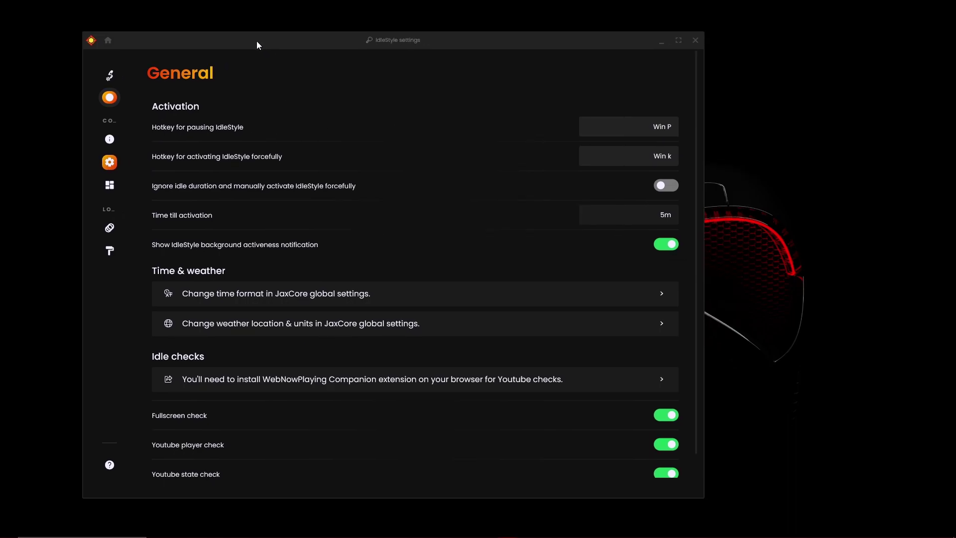
mouse_move(658, 220)
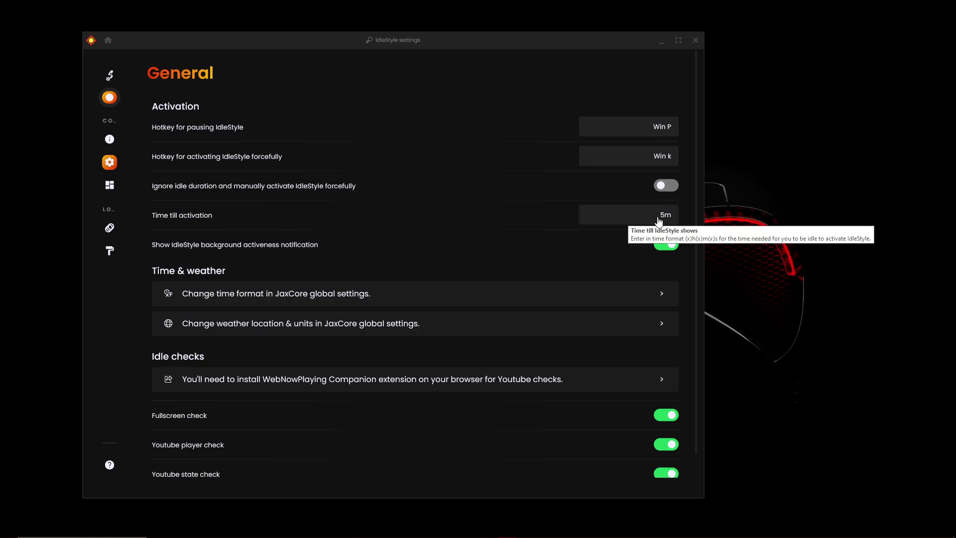
drag(649, 219, 589, 222)
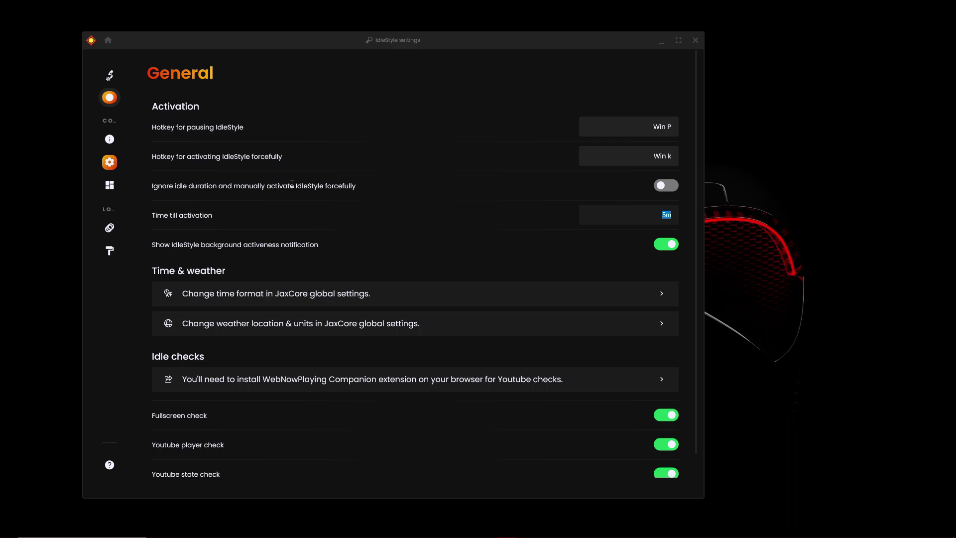
scroll(297, 185, down, 1)
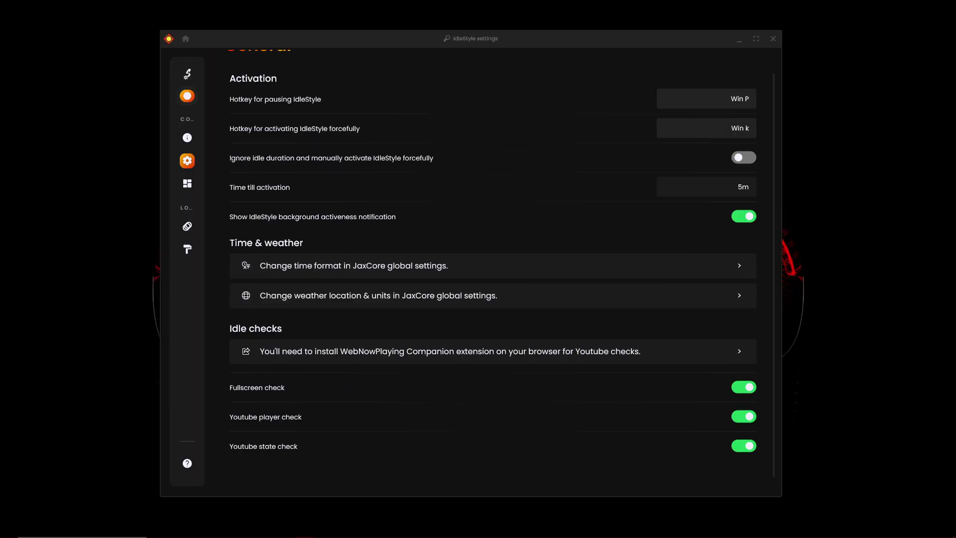
click(192, 249)
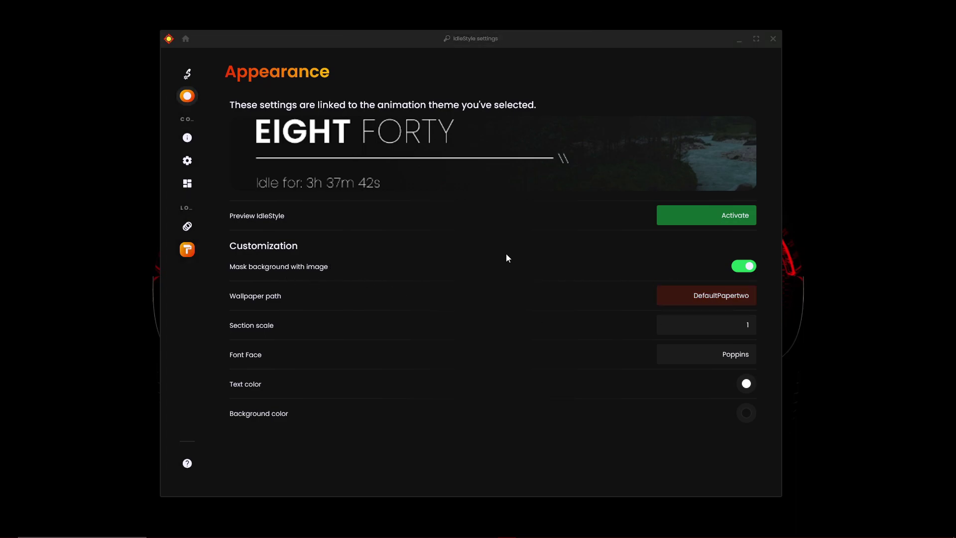
Set the Eight Forty wallpaper to 436542-Bugatti-simple-background-black-background-hexagon.jpg from the Desktop.
click(745, 267)
click(745, 267)
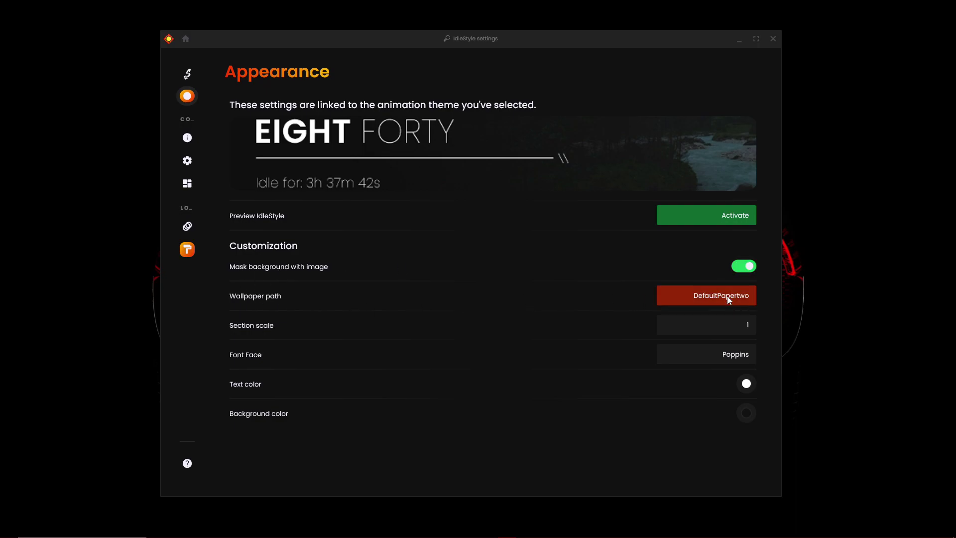
click(754, 299)
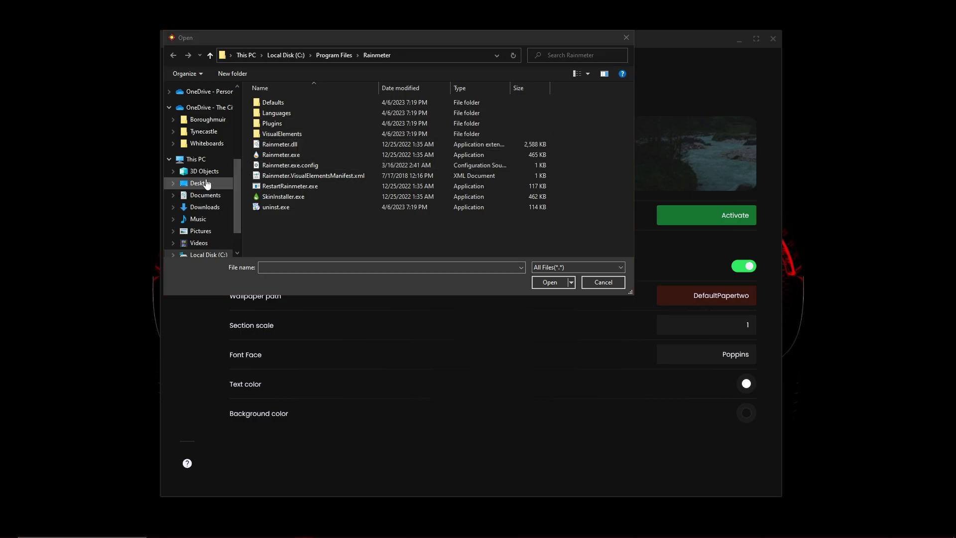
click(203, 183)
scroll(314, 182, down, 6)
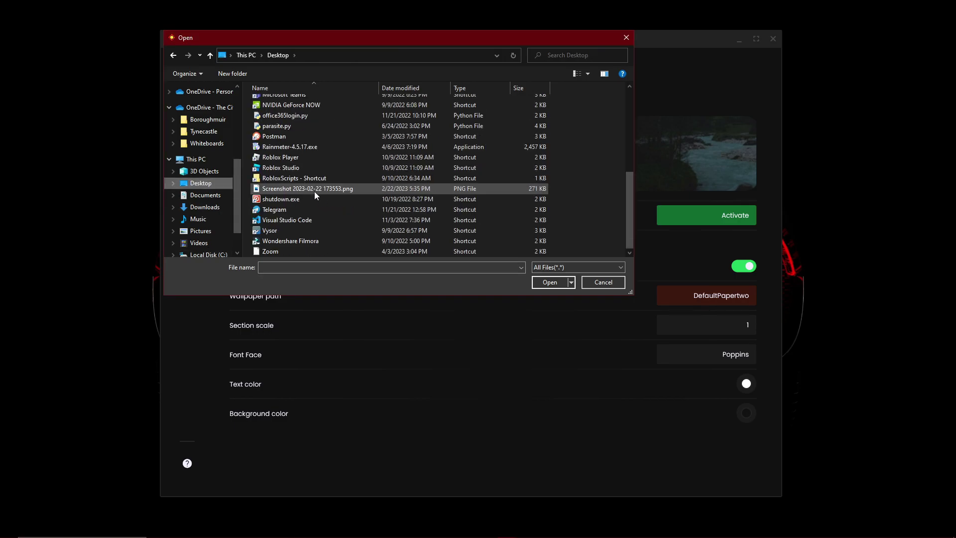
click(306, 192)
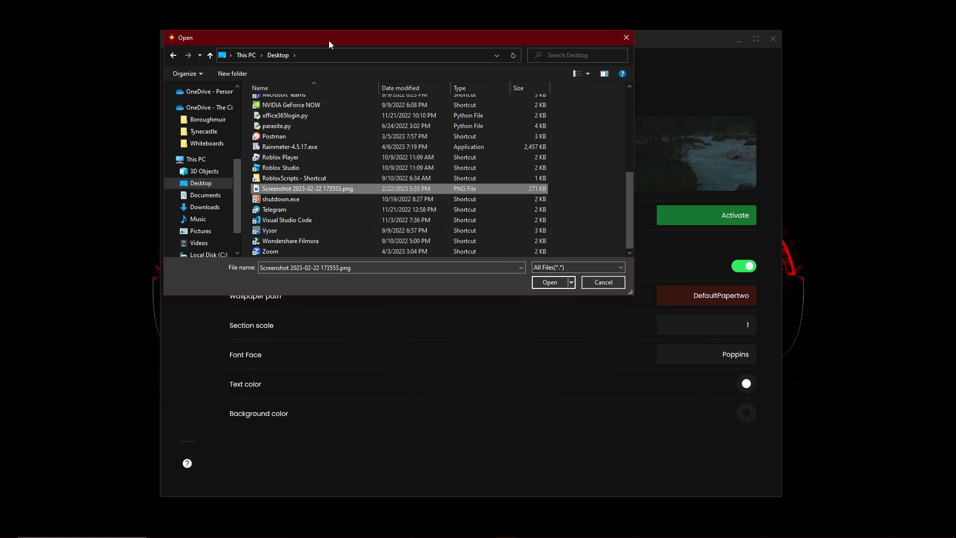
drag(333, 42, 364, 73)
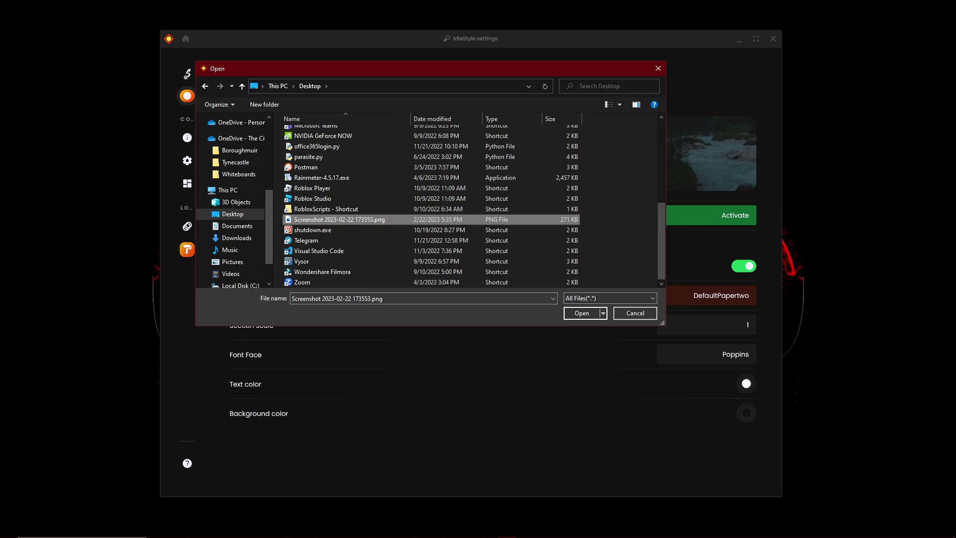
key(Return)
click(712, 295)
click(348, 154)
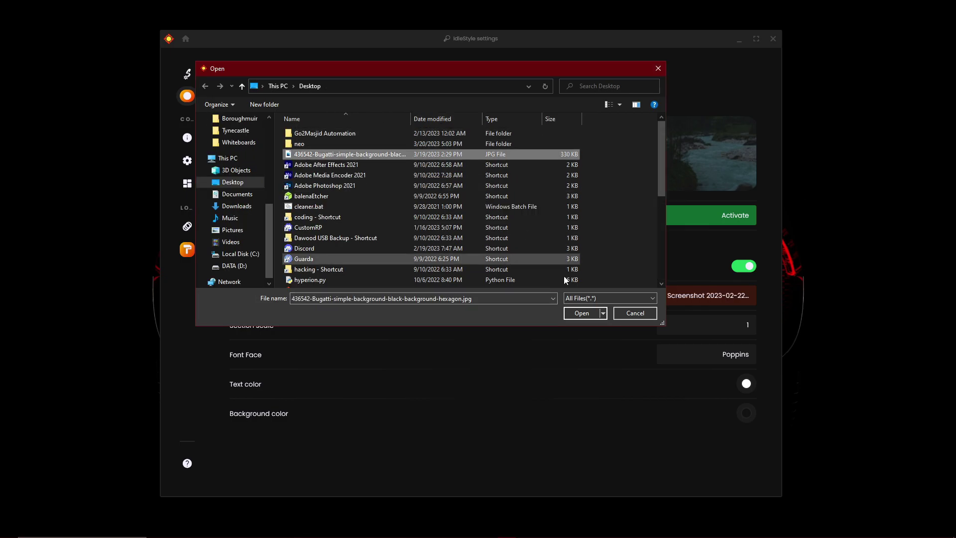
click(581, 313)
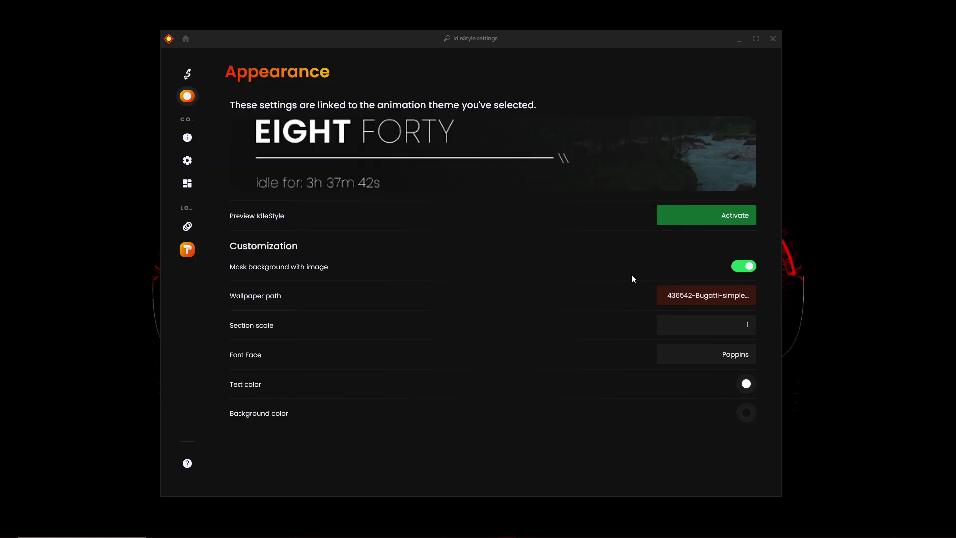